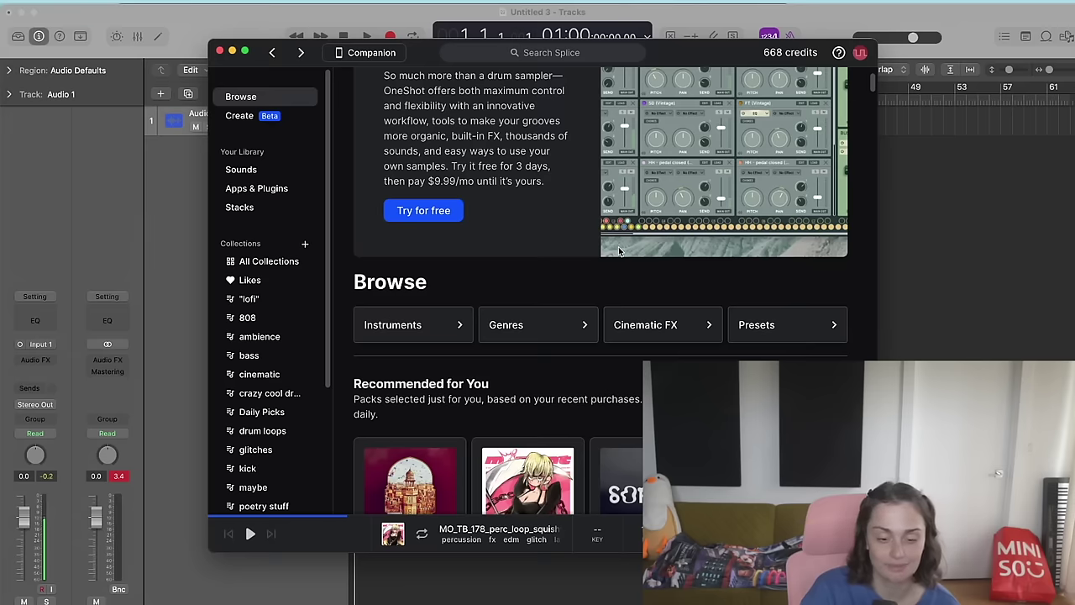
Search Splice for a "death grips" drum break and preview the osr_drum_break_loop_pong_128 sample
left_click(550, 53)
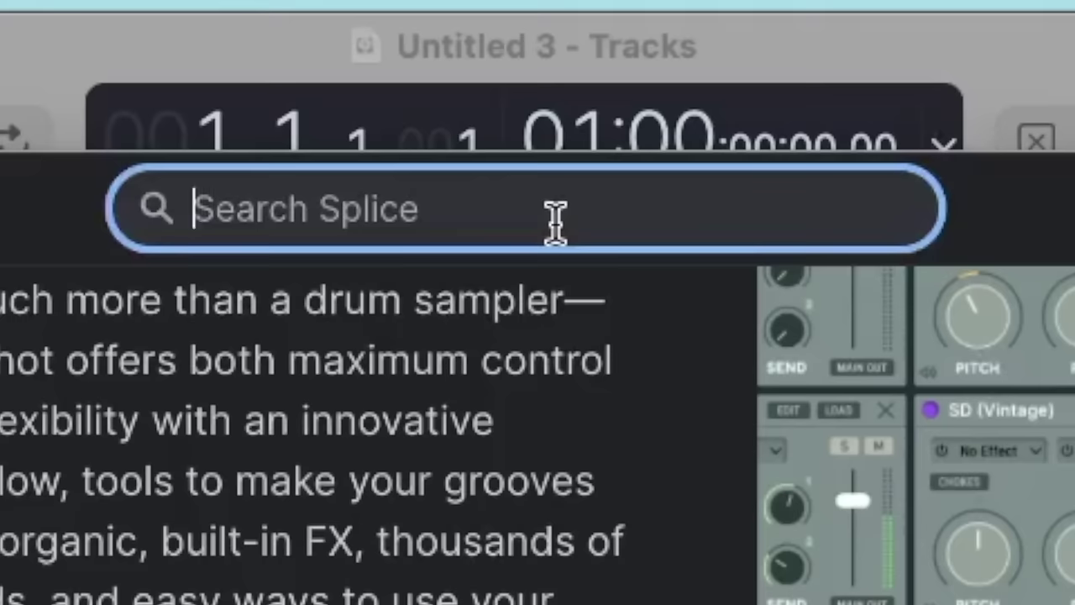
type("death gri")
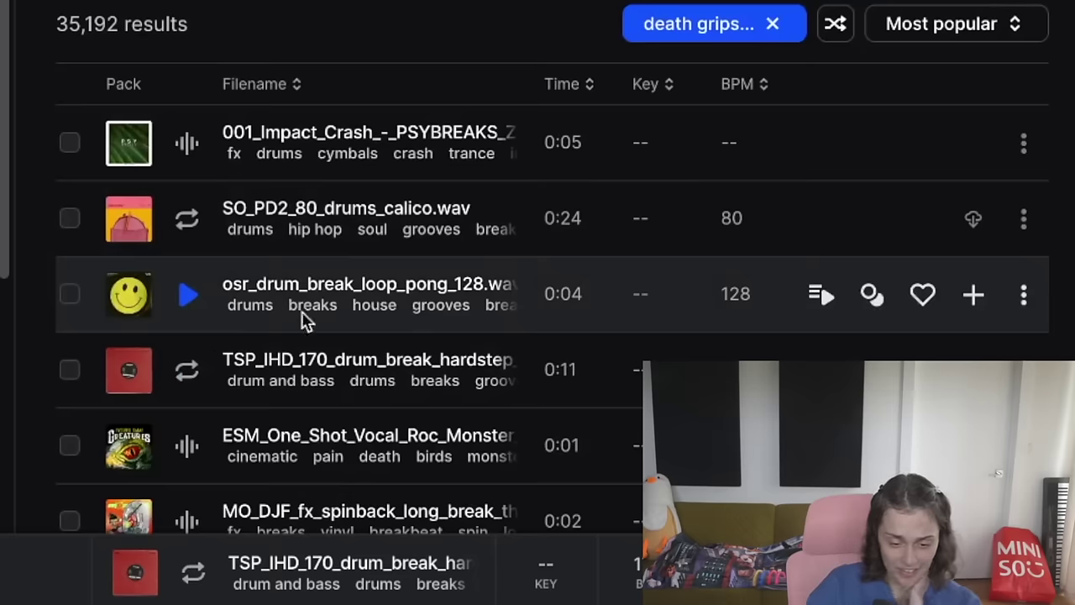
left_click(189, 294)
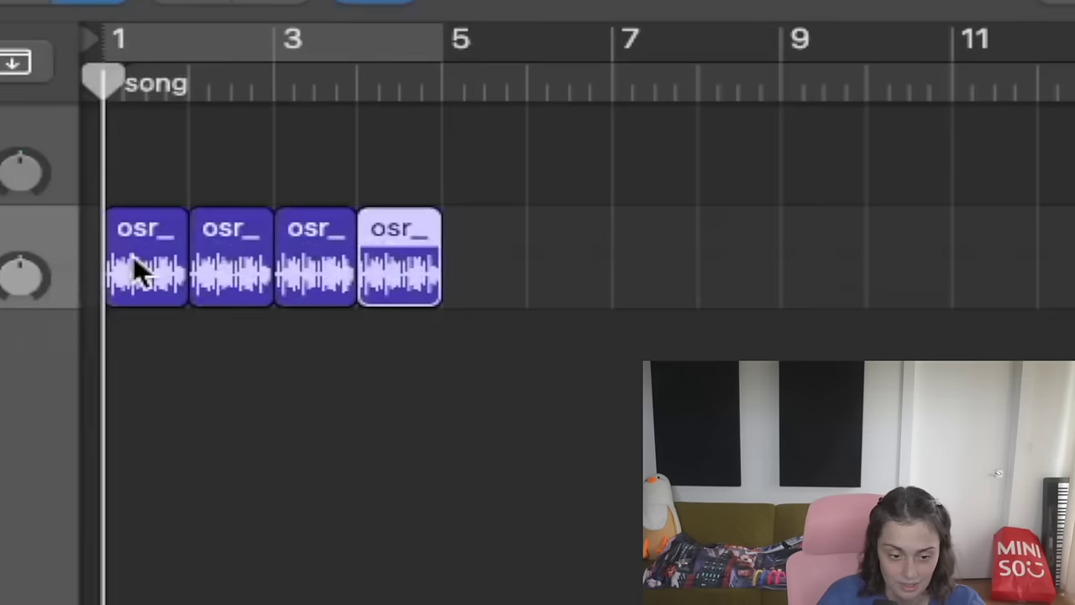
Play back the drum-break loop in Logic Pro and add the 91V_TB_kick_grail_thud sample on a track below it
key("space")
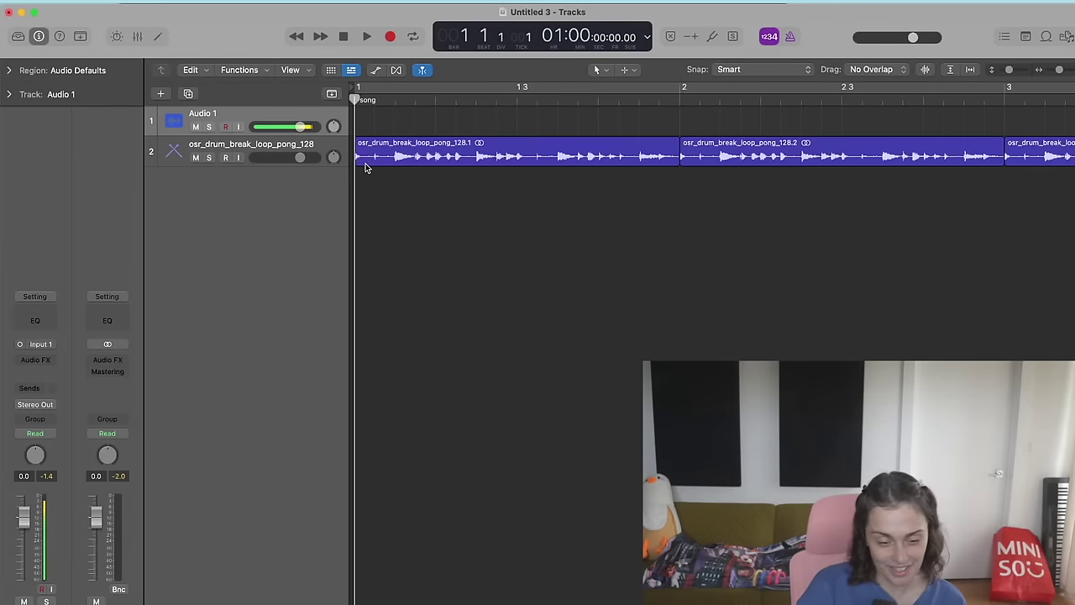
key("super+Left")
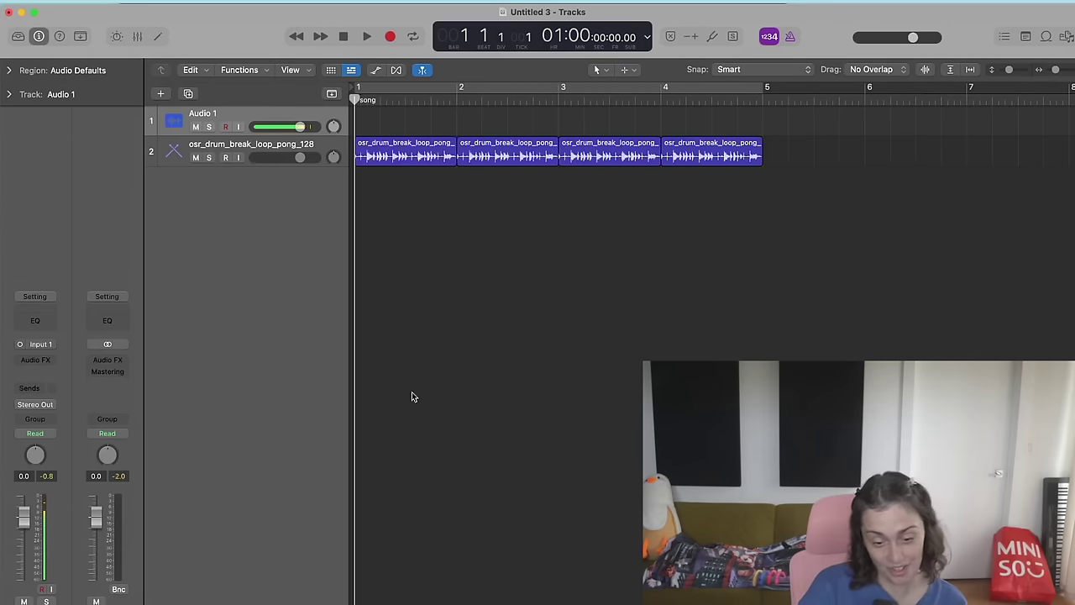
left_click(499, 603)
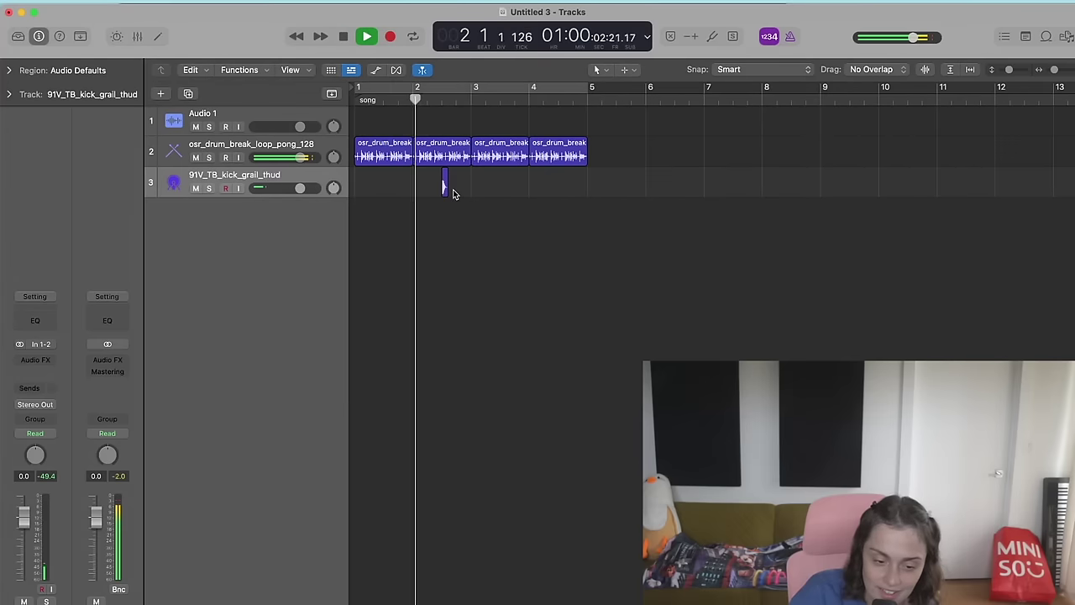
left_click(443, 187)
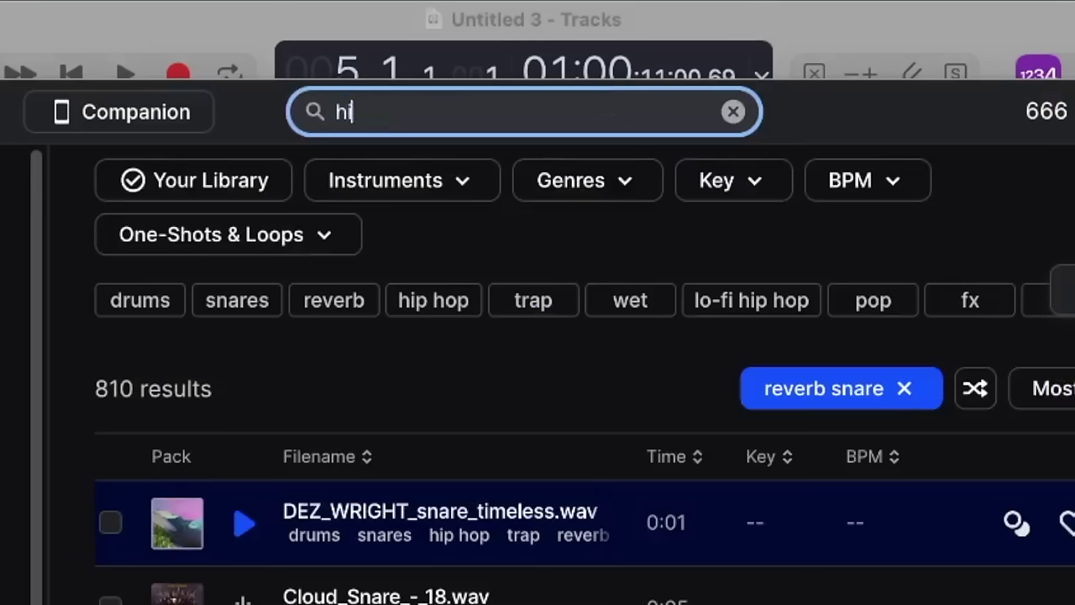
Search Splice for "high pitched fast guitar solo"
type("gh pitched fast guit")
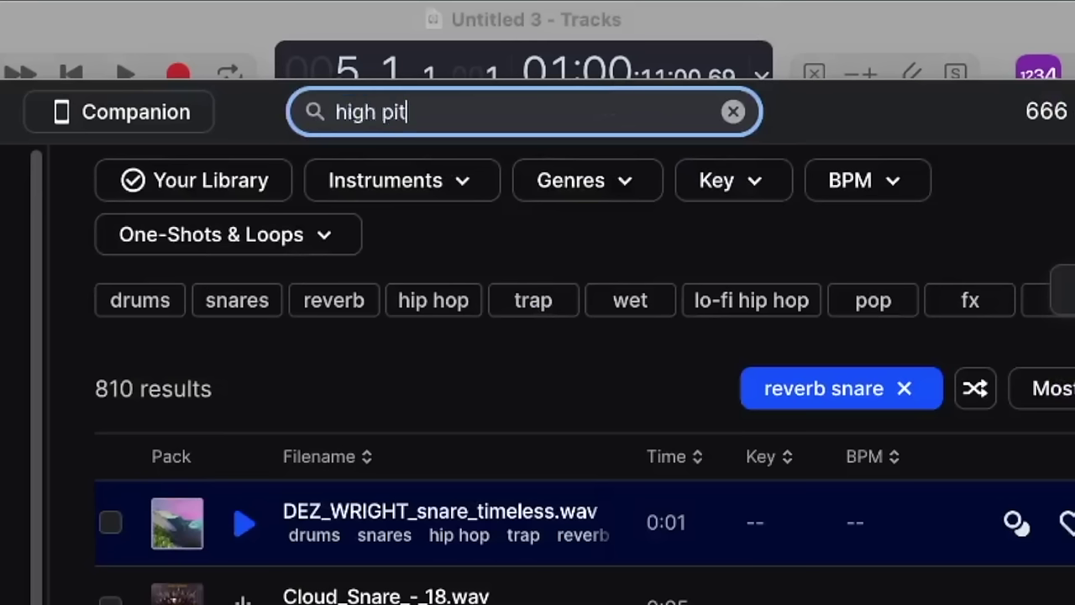
type("ar s")
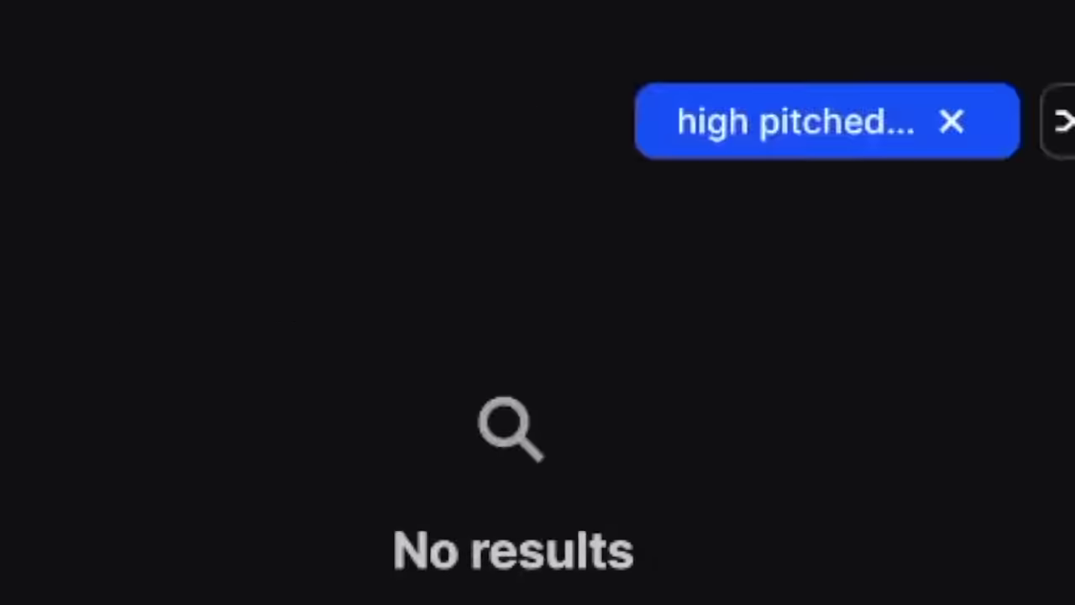
type("olo")
Shorten the sample search to "fast guitar solo" and filter the results by key
left_click_drag(466, 128, 212, 130)
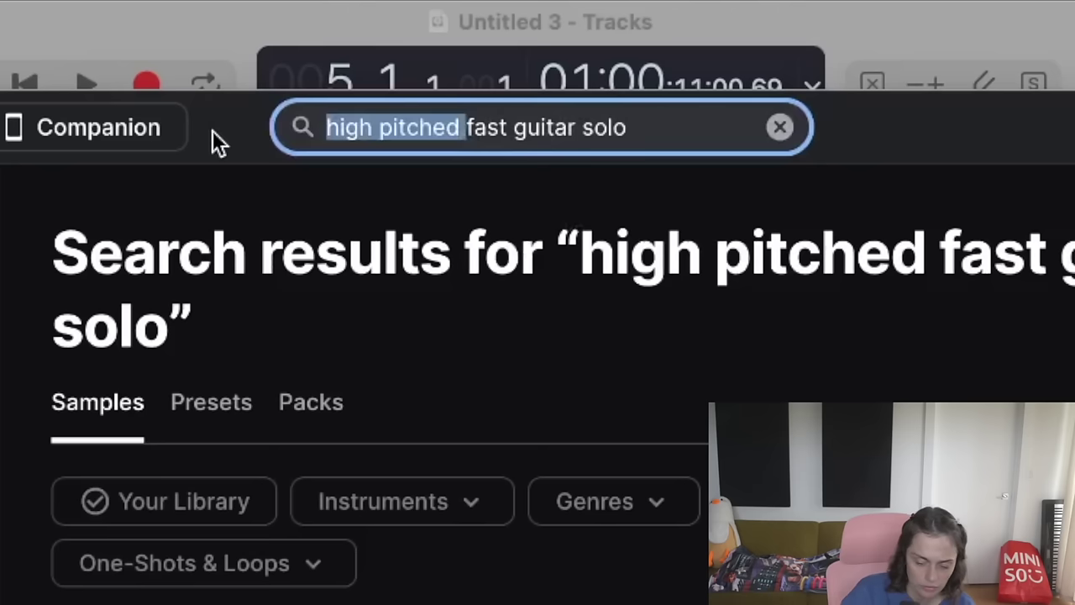
key("BackSpace")
key("Return")
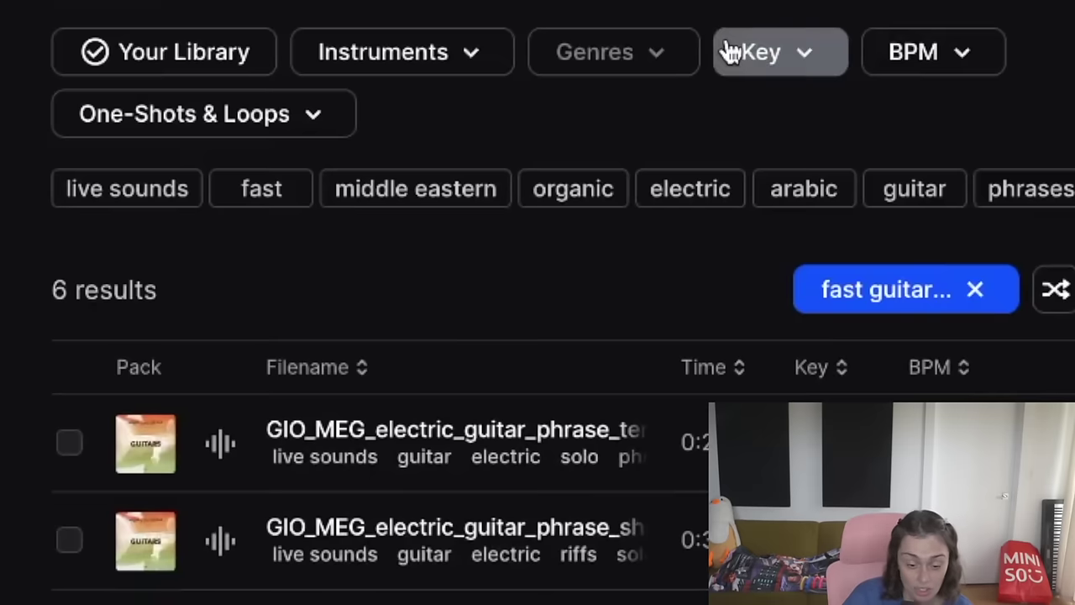
left_click(792, 77)
left_click(842, 353)
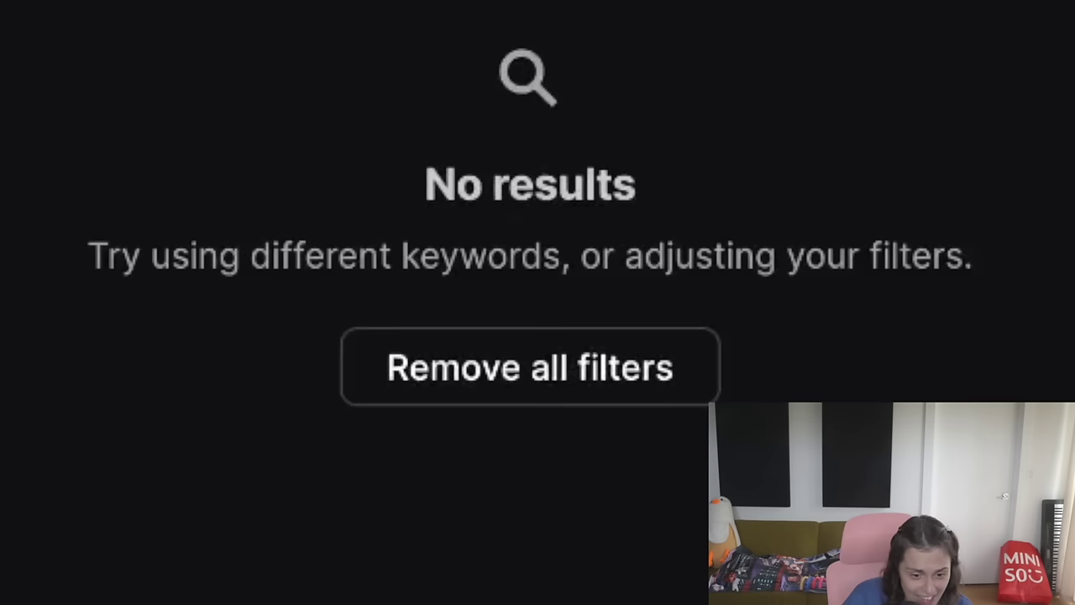
Broaden the sample search to "guitar solo" and filter the results to major keys
double_click(541, 52)
key("BackSpace")
key("Return")
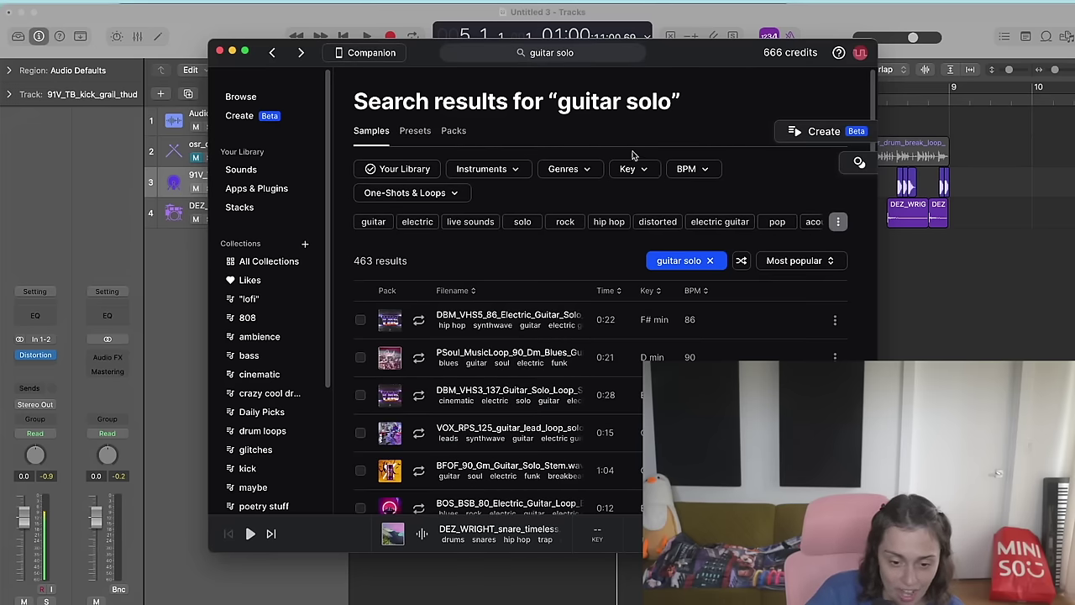
left_click(630, 169)
left_click(668, 283)
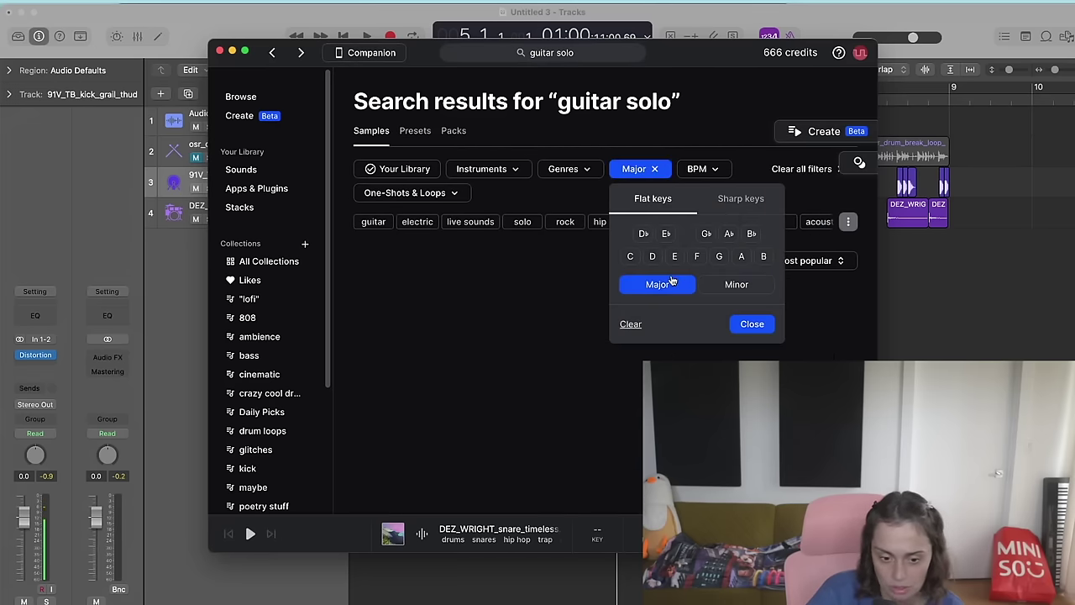
left_click(743, 323)
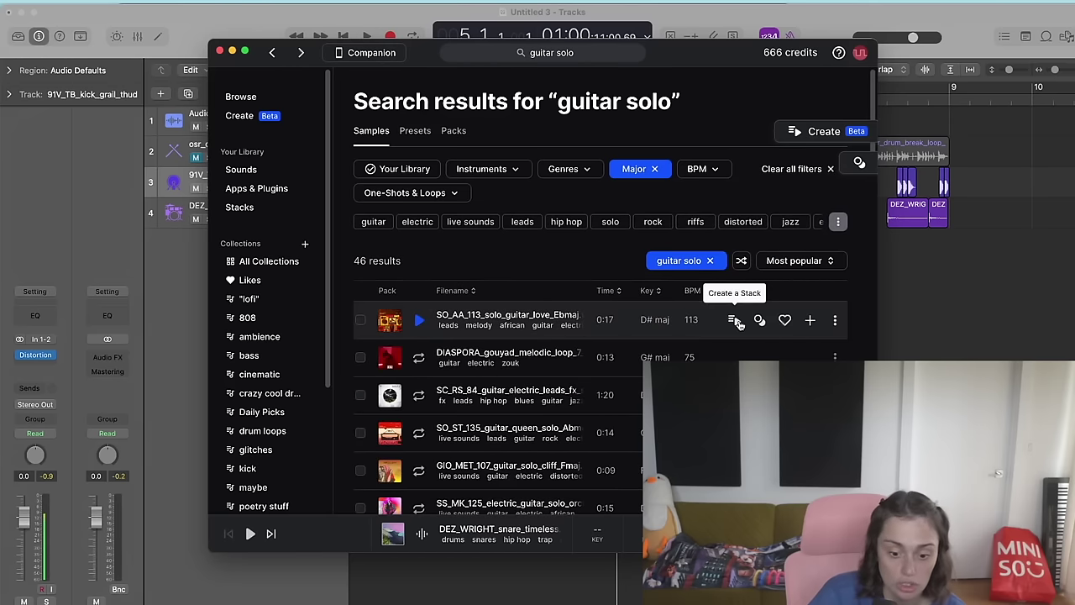
Preview major-key guitar solo samples, including GIO_MET_107_guitar_solo_cliff_Fmaj and the G major SC_ET electric guitar phrase
scroll(736, 323, "down", 5)
left_click(420, 317)
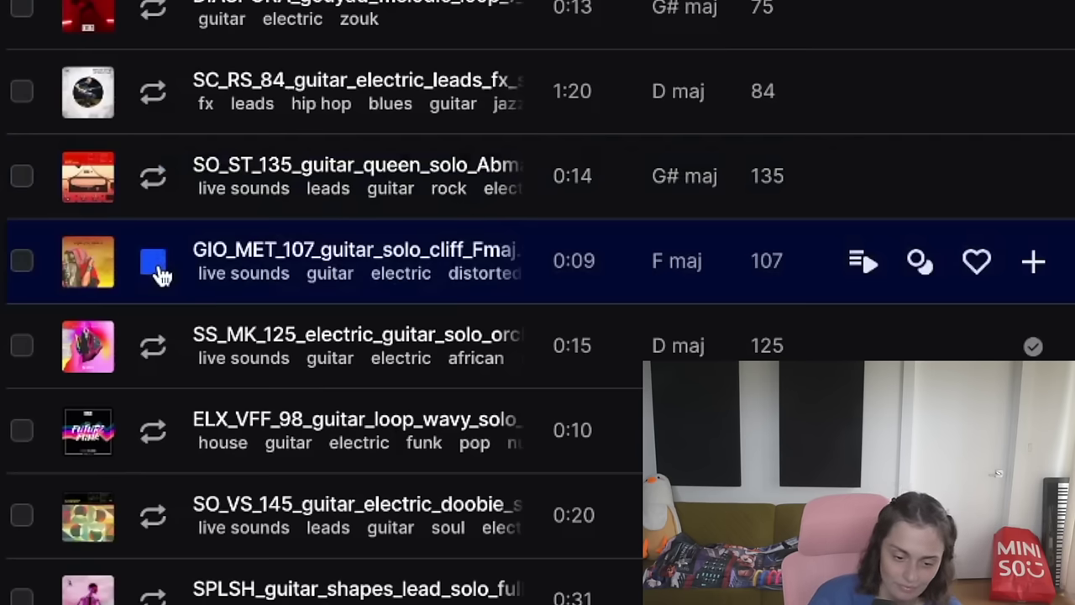
left_click(157, 265)
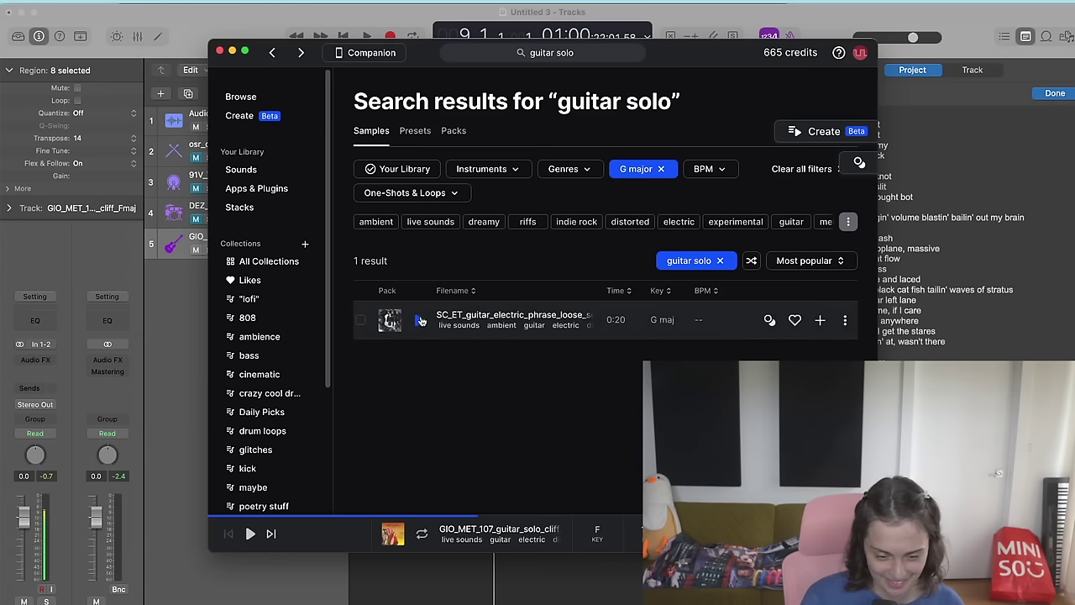
left_click(420, 320)
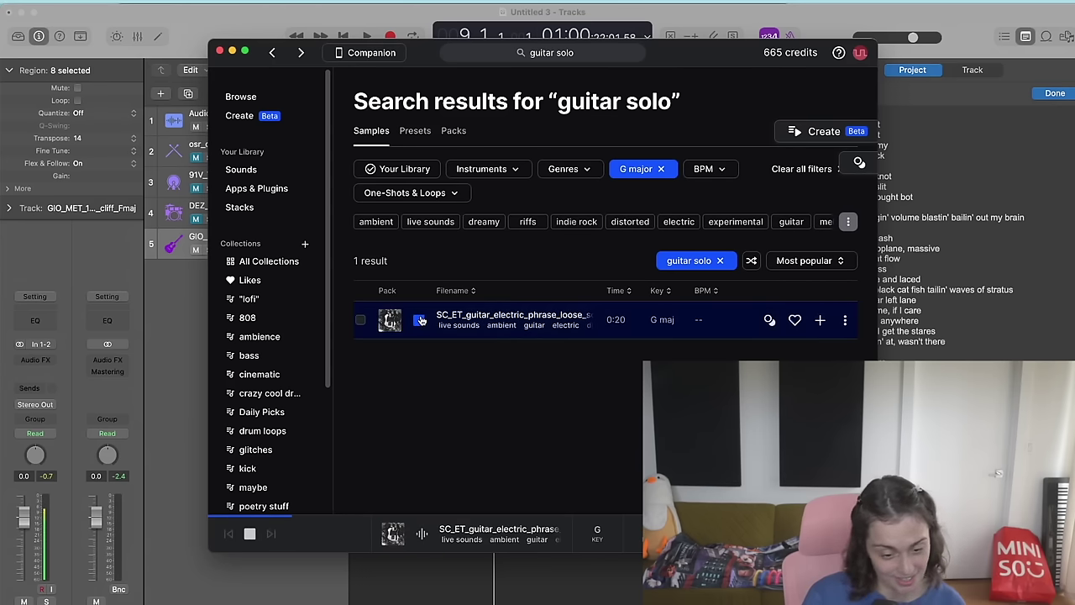
left_click(421, 319)
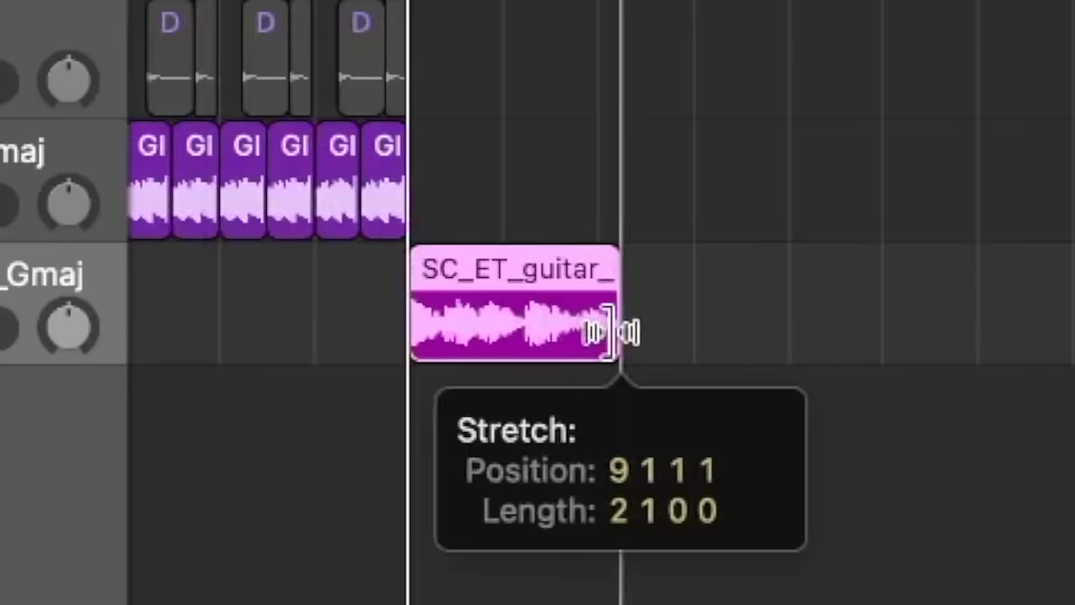
Time-stretch the SC_ET guitar region at bar 9 in Logic Pro to two bars and transpose it by 24
left_click_drag(619, 331, 619, 331)
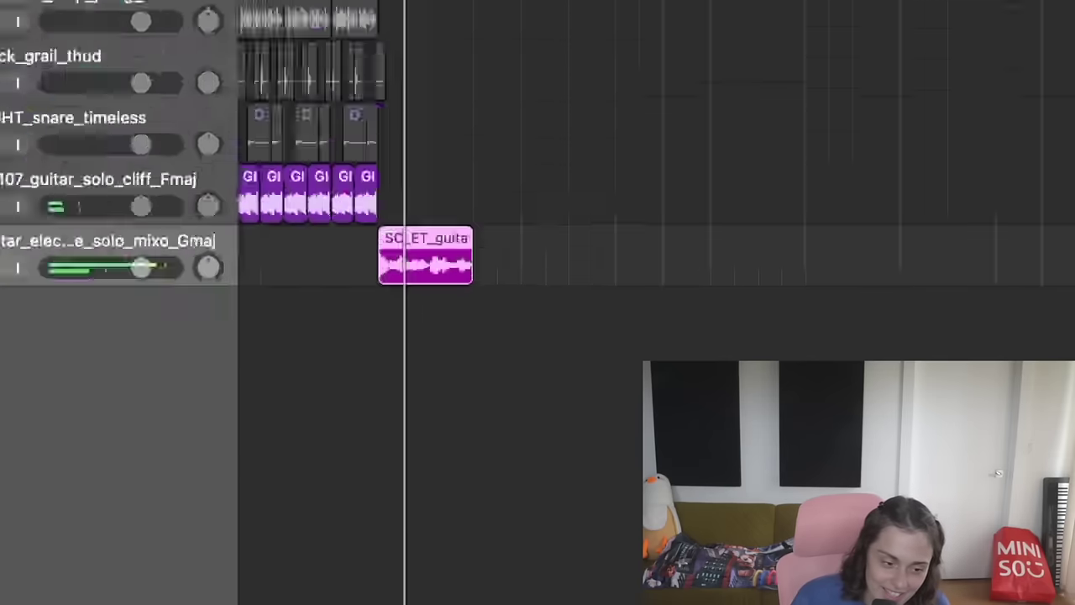
left_click(338, 329)
type("24")
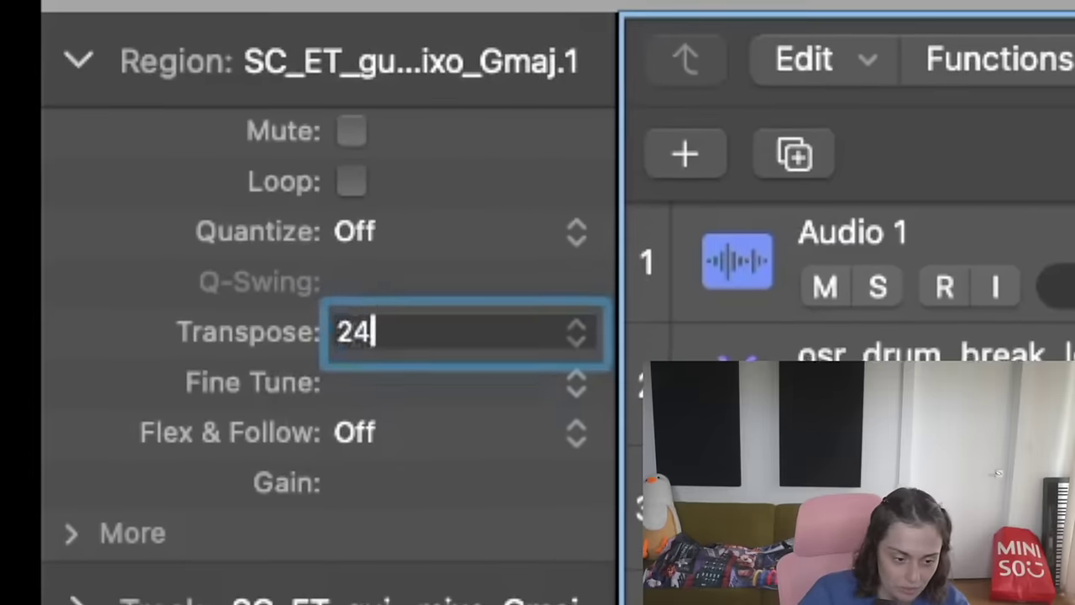
key("Return")
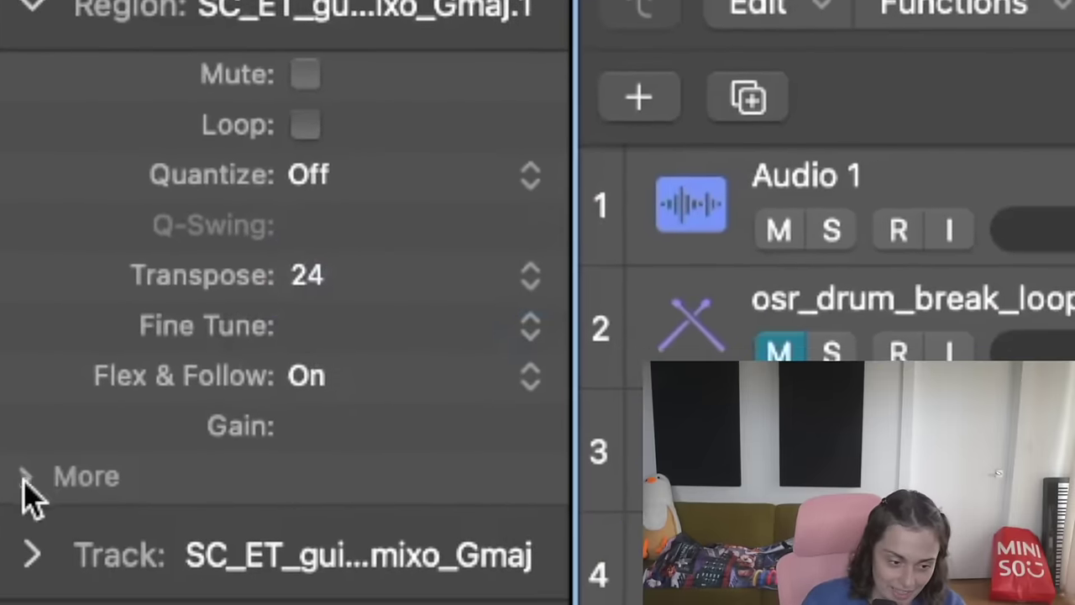
Quantize the SC_ET guitar region to 1/8 Note
left_click(25, 480)
left_click(25, 480)
left_click(336, 181)
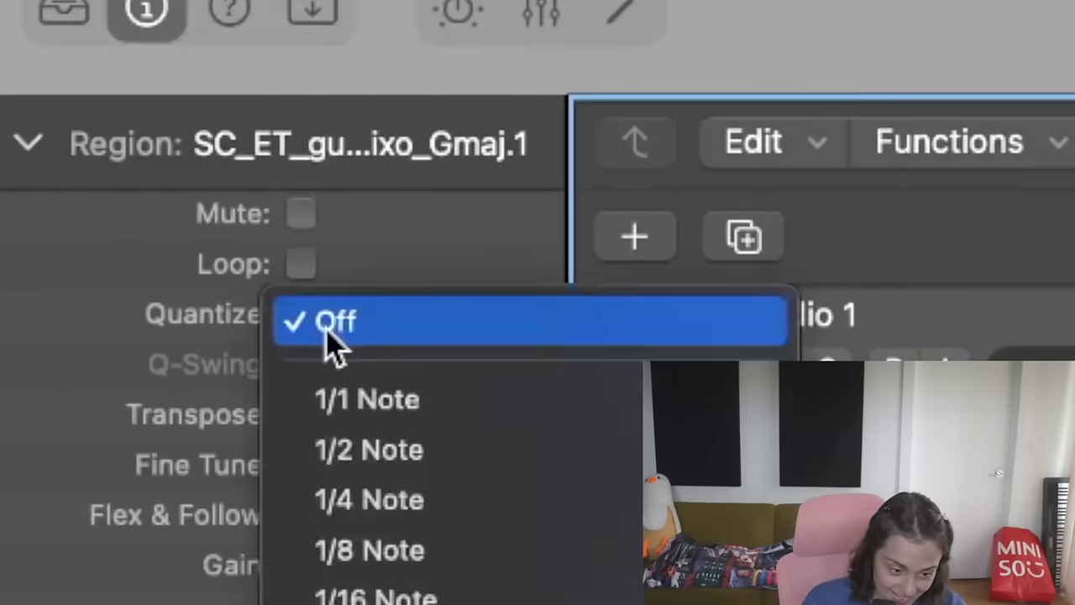
left_click(361, 554)
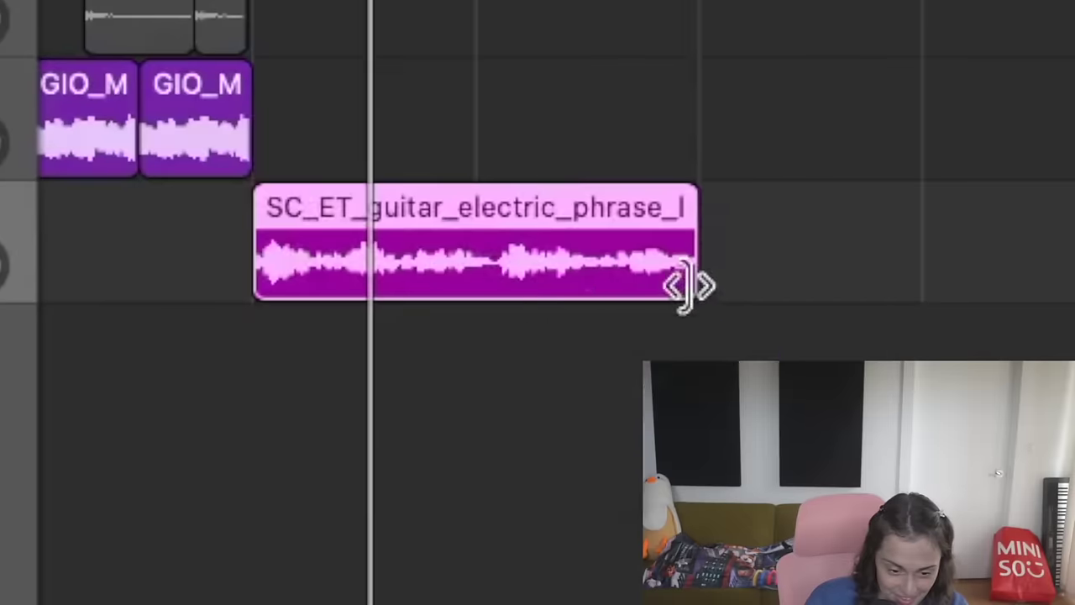
Trim the SC_ET guitar region to about one bar starting at bar 9 and play it back
left_click_drag(691, 286, 469, 300)
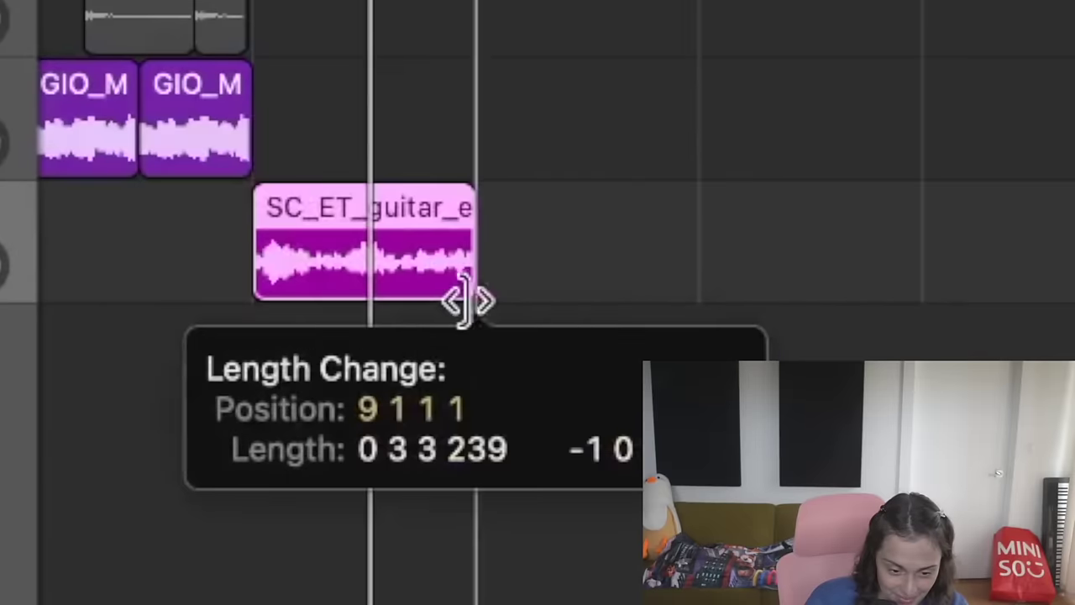
key("space")
key("space")
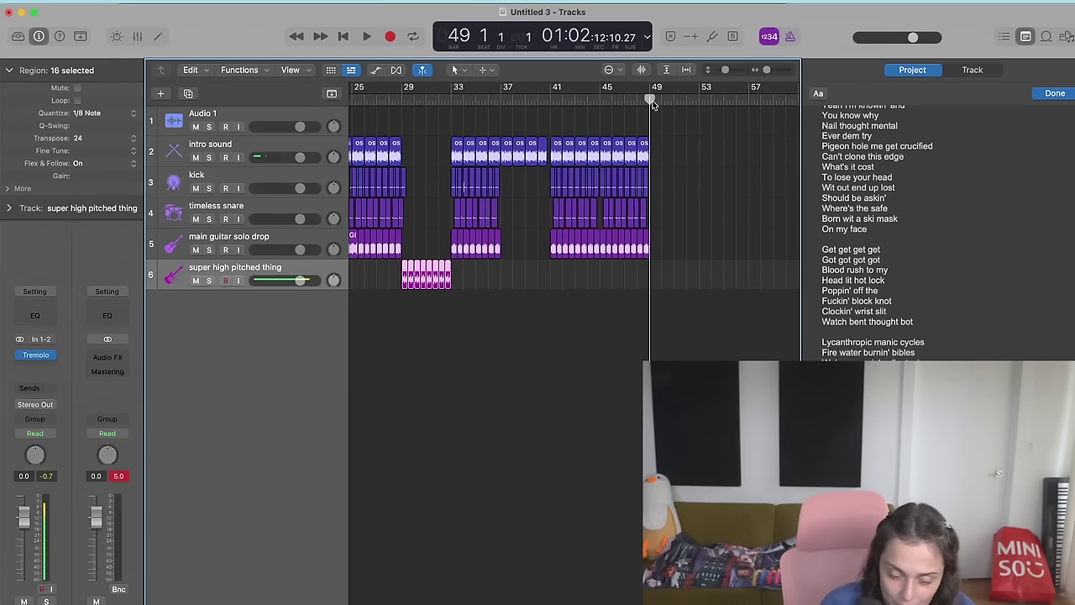
Paste the copied regions at bar 49 to extend the arrangement
key("super+v")
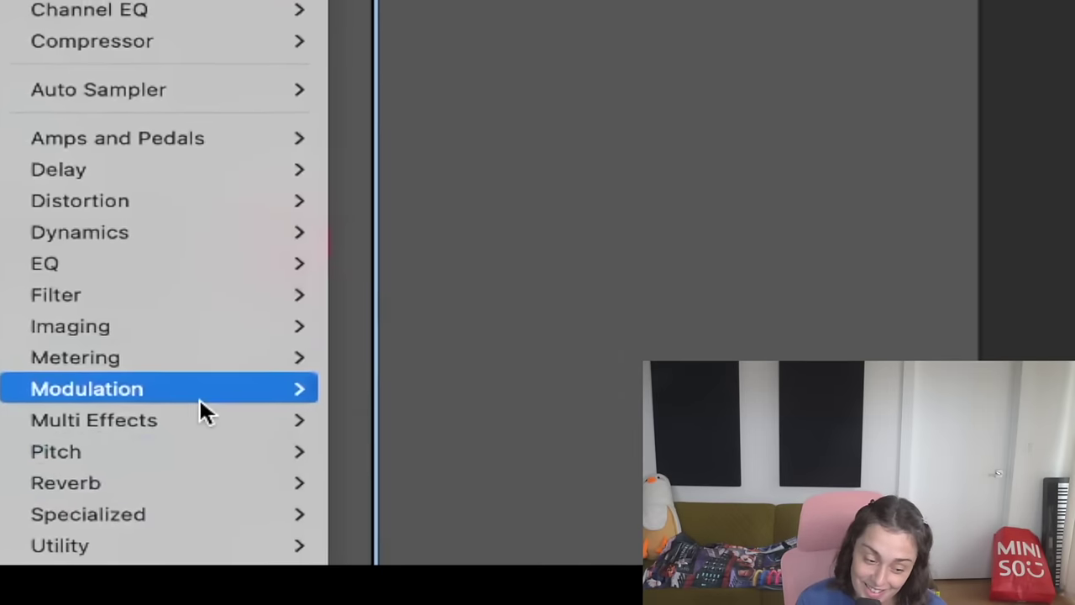
Add a Tremolo effect to the super high pitched thing track with a 1/16 rate and smoothing lowered to the minimum
mouse_move(155, 459)
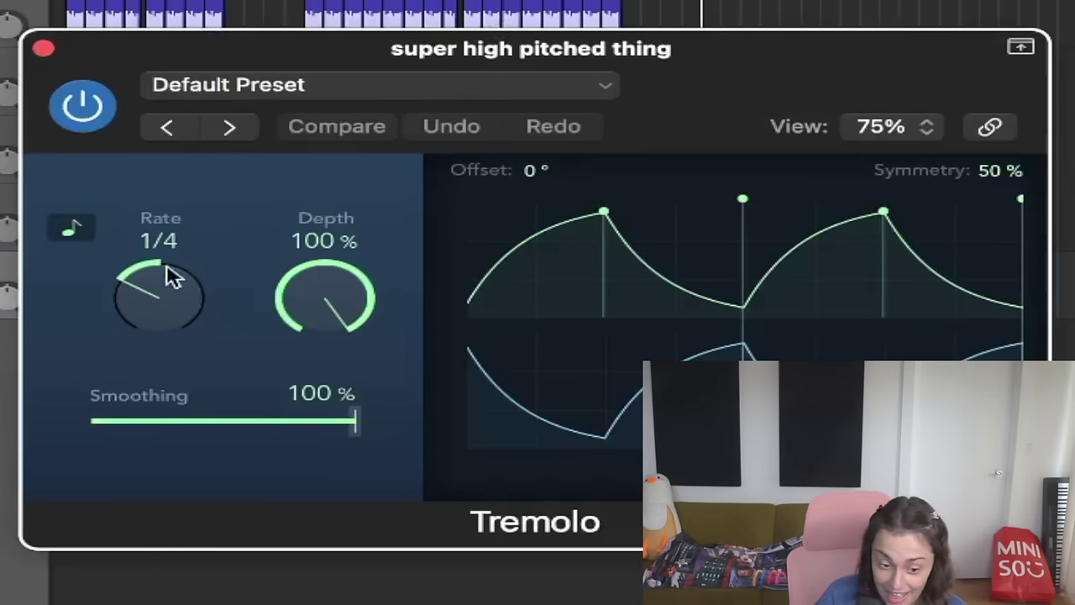
left_click_drag(168, 276, 147, 285)
left_click_drag(149, 247, 151, 245)
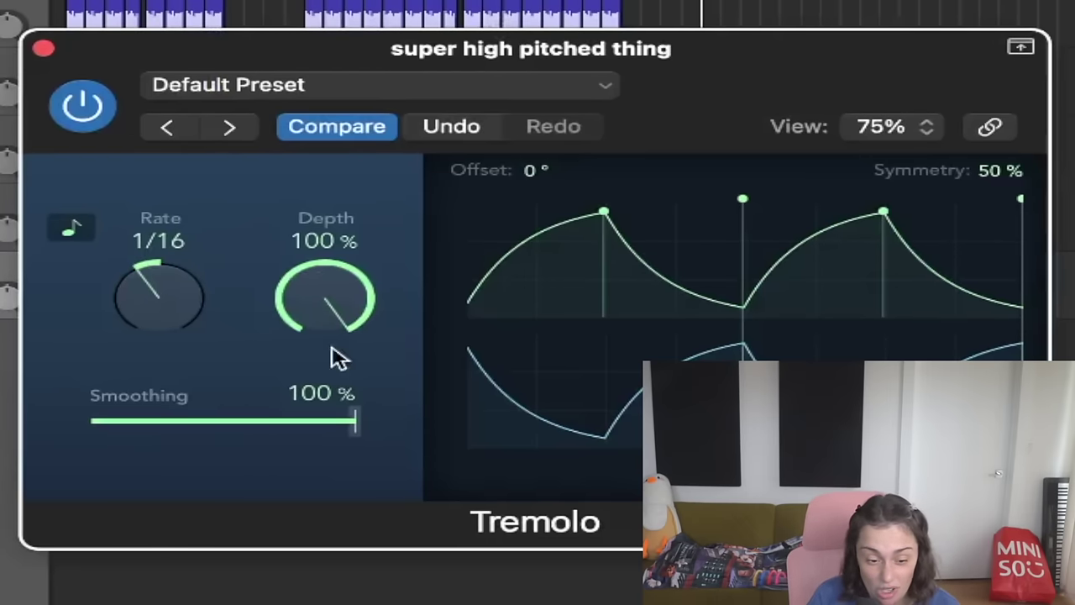
left_click_drag(354, 419, 90, 420)
left_click(43, 48)
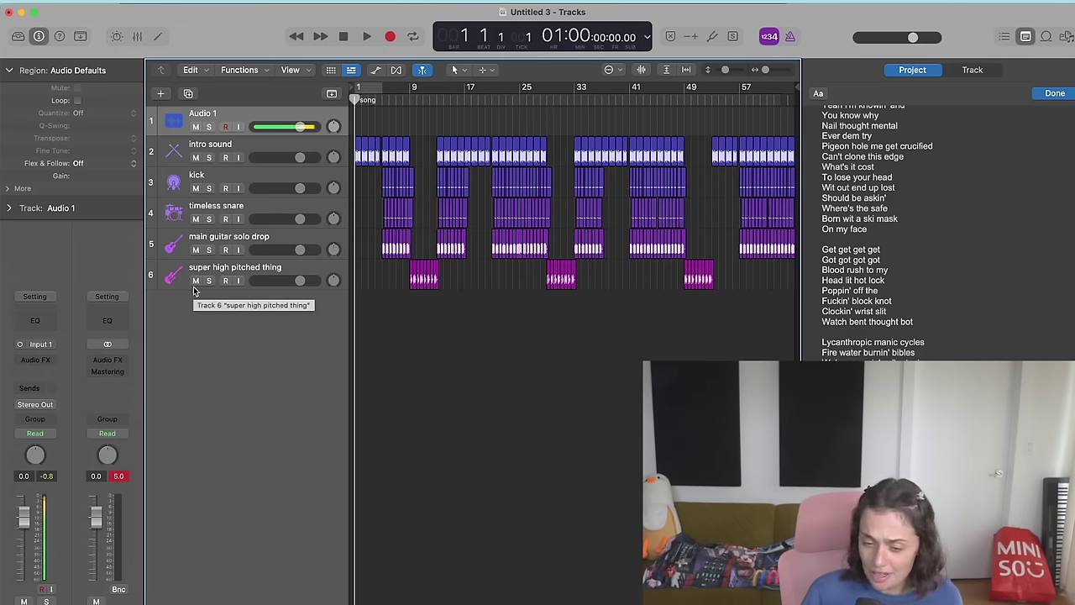